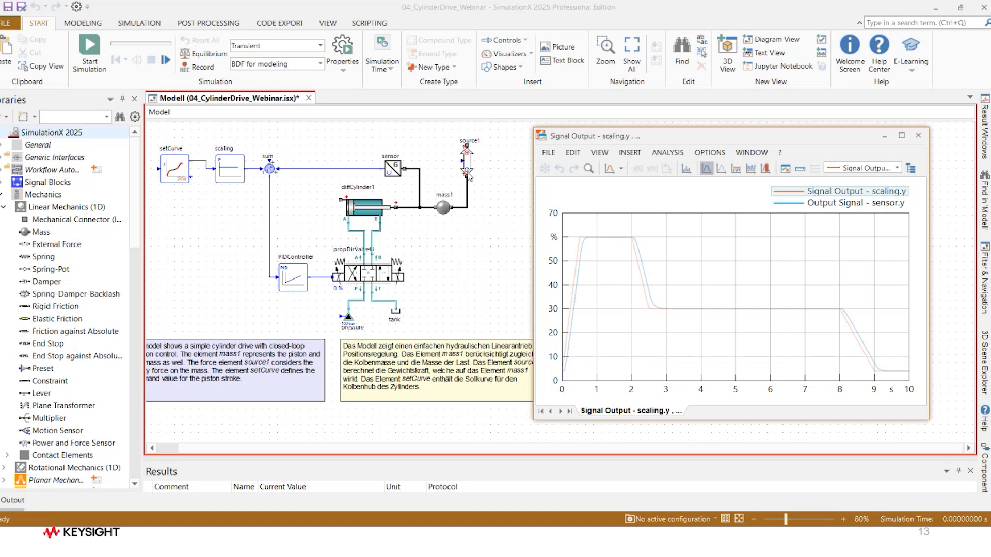
Step: Export and replace the cylinder, valve, pressure, tank, mass, force and sensor elements as an FMU using Model Export FMI (License-Free, without Sources), accepting unresolved references
{"action": "left_click", "coordinate": [275, 25]}
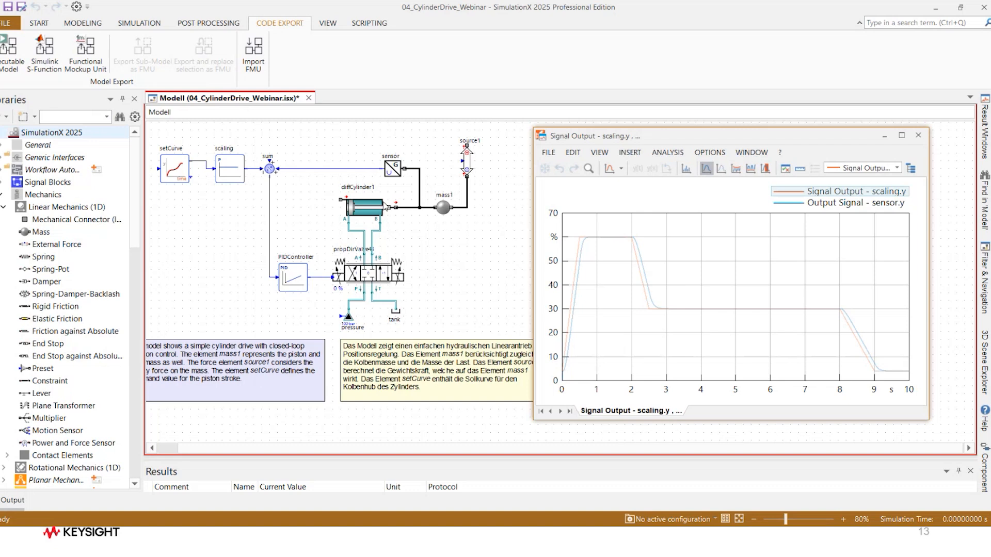
{"action": "left_click_drag", "start_coordinate": [301, 131], "coordinate": [509, 356]}
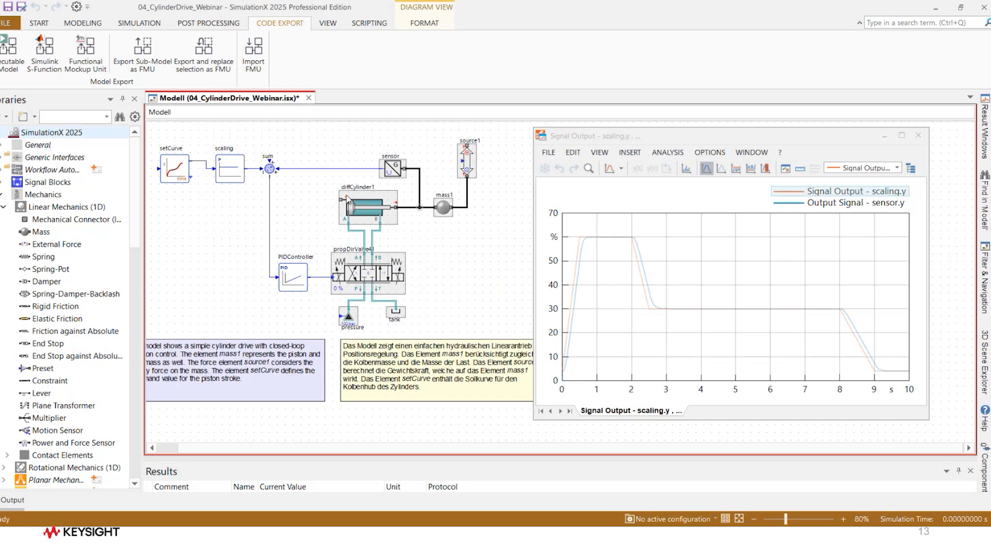
{"action": "left_click", "coordinate": [210, 61]}
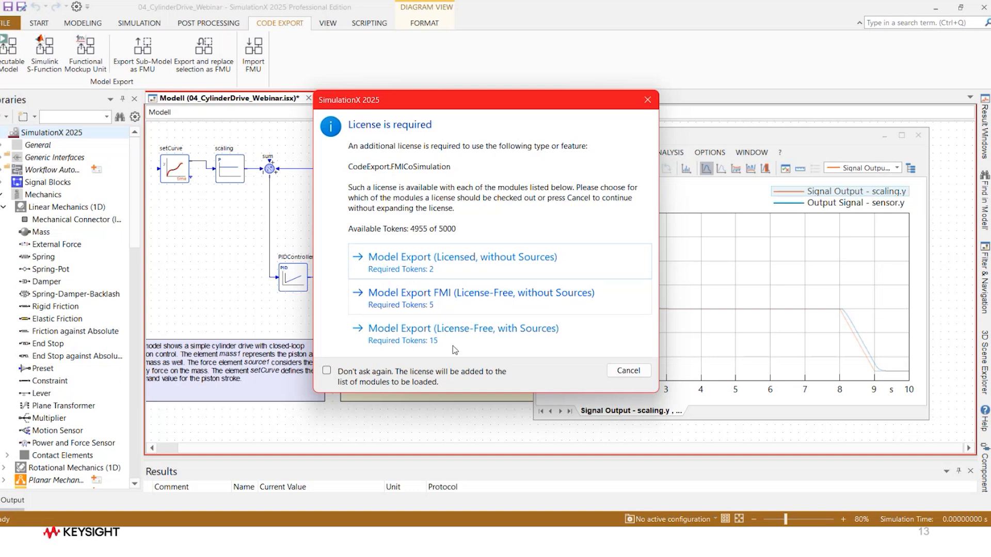
{"action": "left_click", "coordinate": [436, 295]}
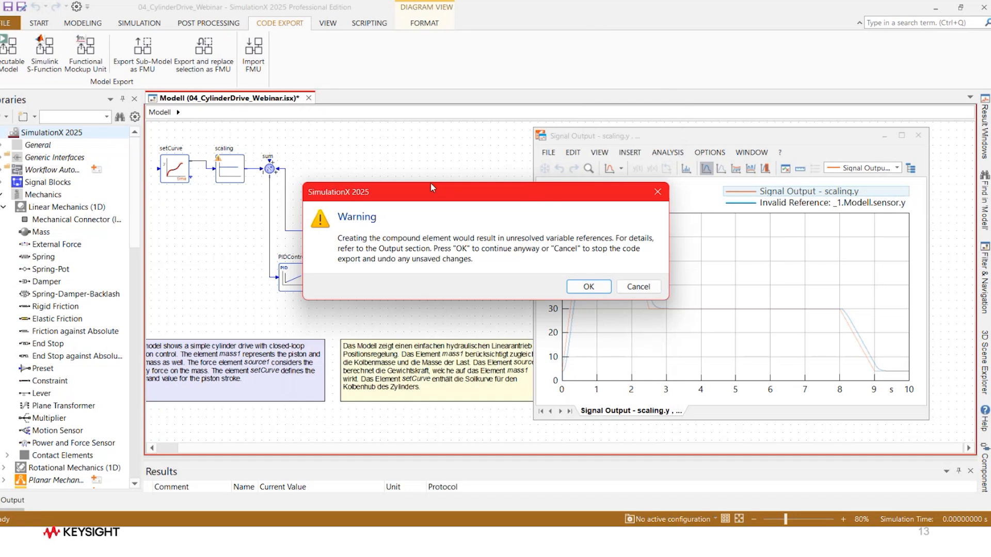
{"action": "left_click_drag", "start_coordinate": [443, 199], "coordinate": [659, 141]}
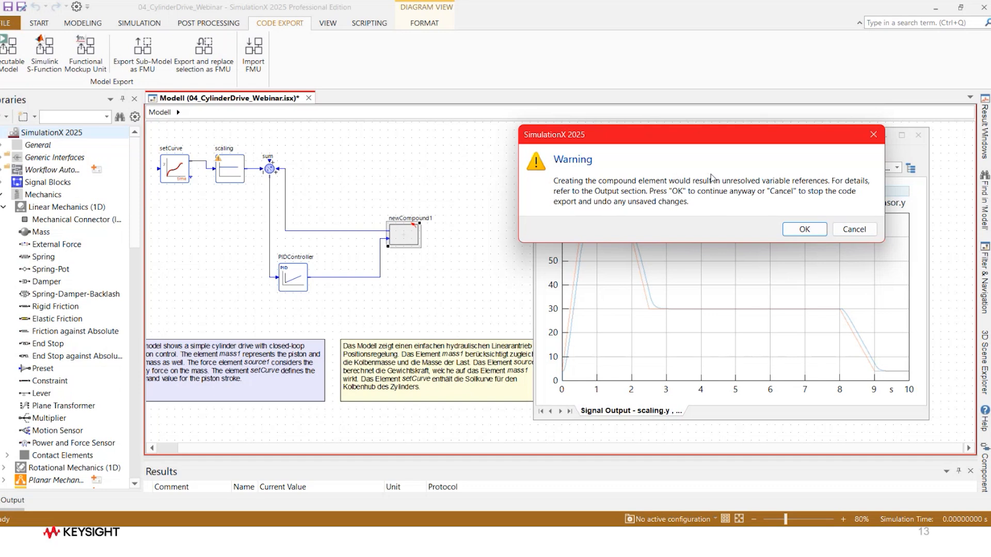
{"action": "left_click", "coordinate": [805, 229]}
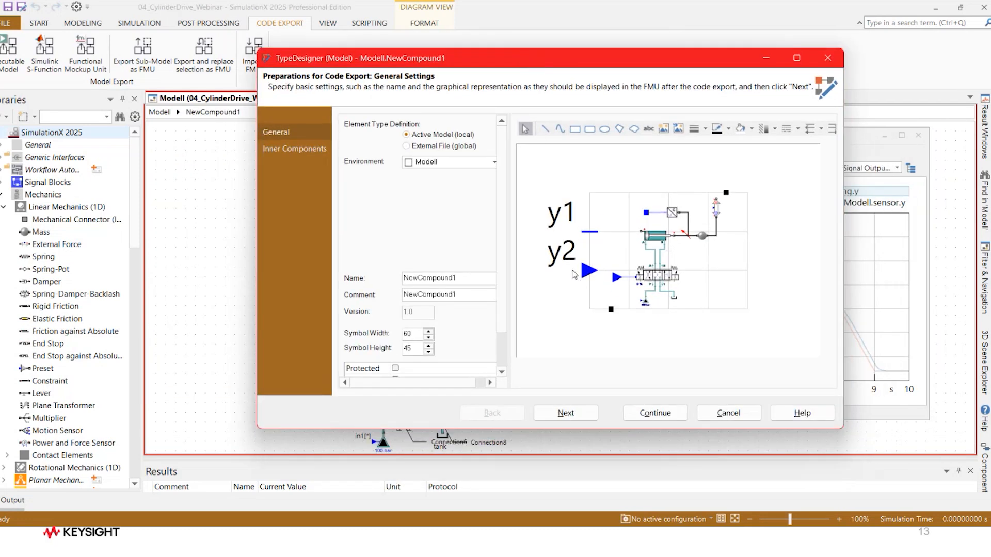
Step: Expose the mass m, displacement x, velocity v and acceleration a of mass1 among the FMU's parameters and results
{"action": "left_click_drag", "start_coordinate": [511, 262], "coordinate": [525, 260]}
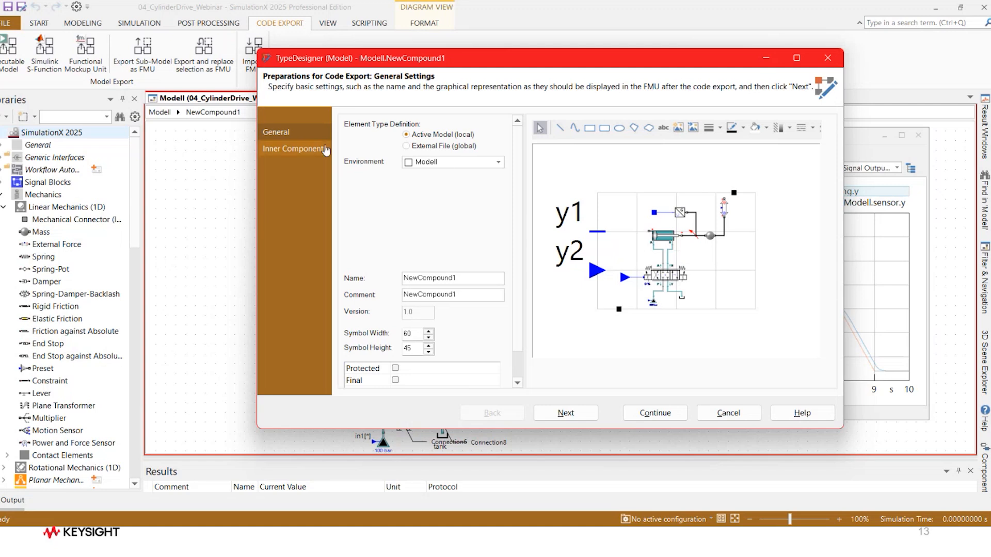
{"action": "left_click", "coordinate": [304, 150]}
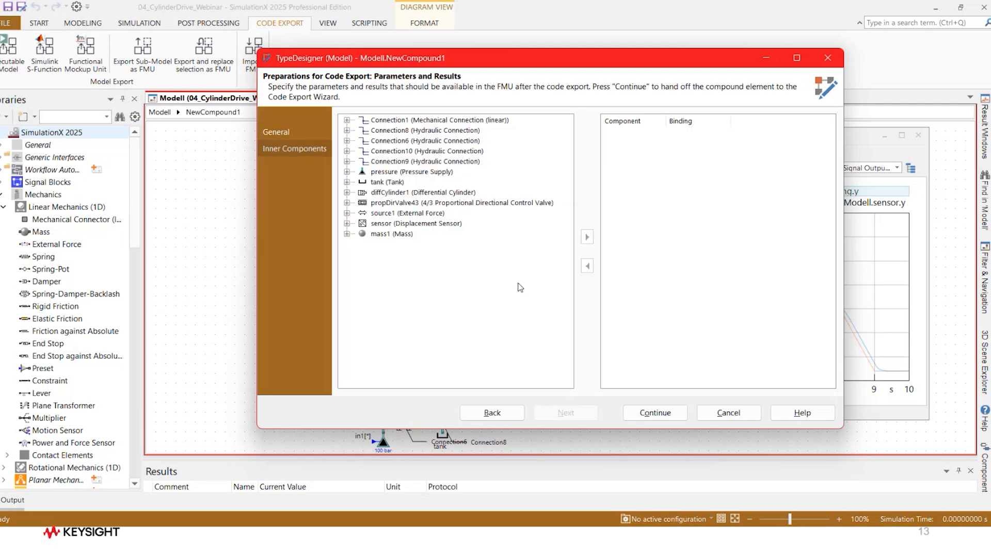
{"action": "left_click_drag", "start_coordinate": [504, 66], "coordinate": [483, 58]}
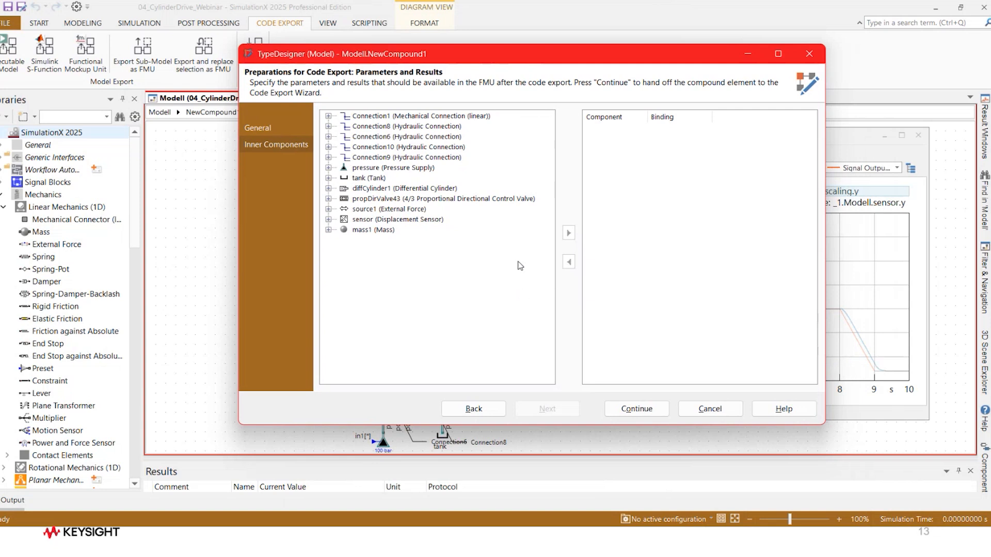
{"action": "left_click", "coordinate": [328, 231]}
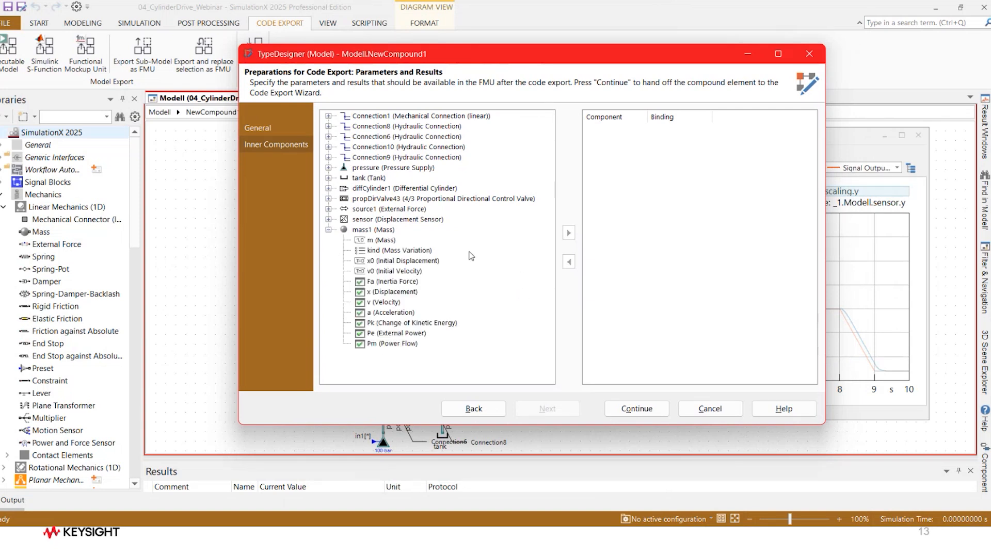
{"action": "double_click", "coordinate": [362, 241]}
{"action": "left_click", "coordinate": [370, 293]}
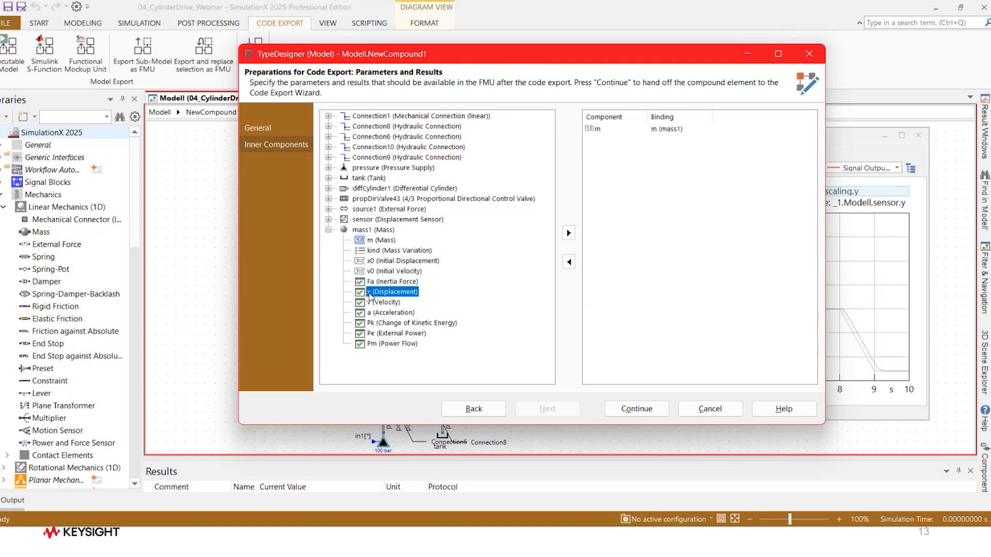
{"action": "double_click", "coordinate": [370, 294]}
{"action": "double_click", "coordinate": [370, 302]}
{"action": "double_click", "coordinate": [371, 312]}
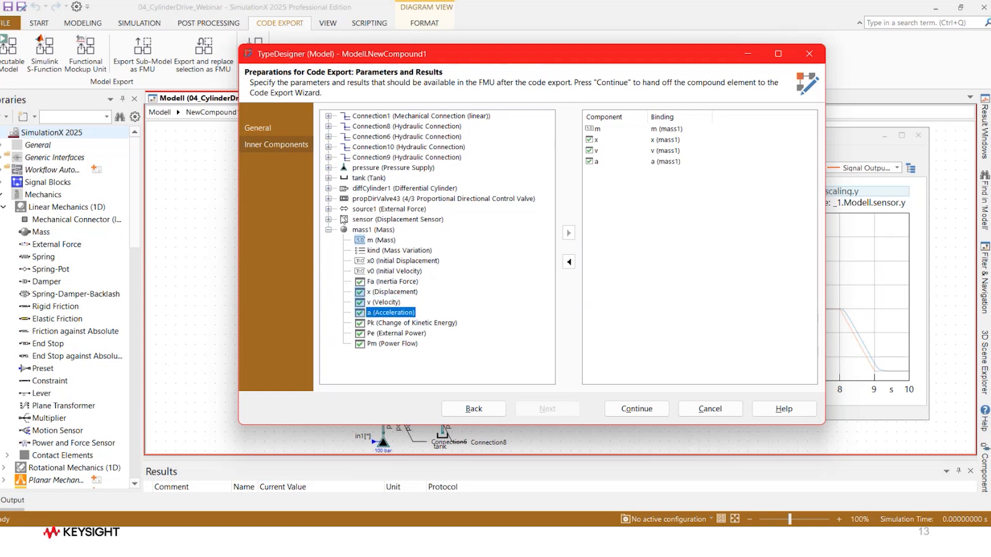
Step: Expose the sensor's upper range limit xMax and output signal y, and hand the compound to the Code Export Wizard
{"action": "left_click", "coordinate": [329, 220]}
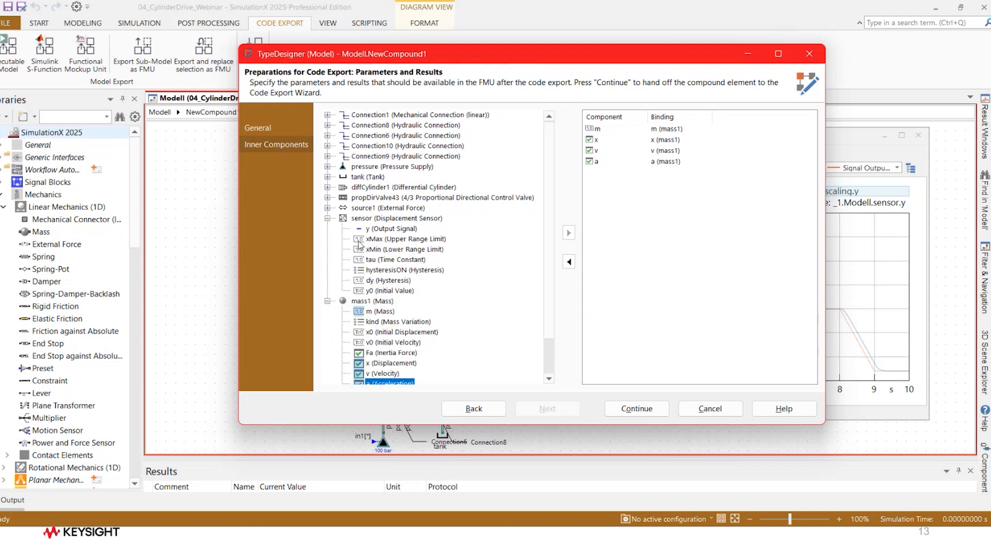
{"action": "double_click", "coordinate": [359, 242]}
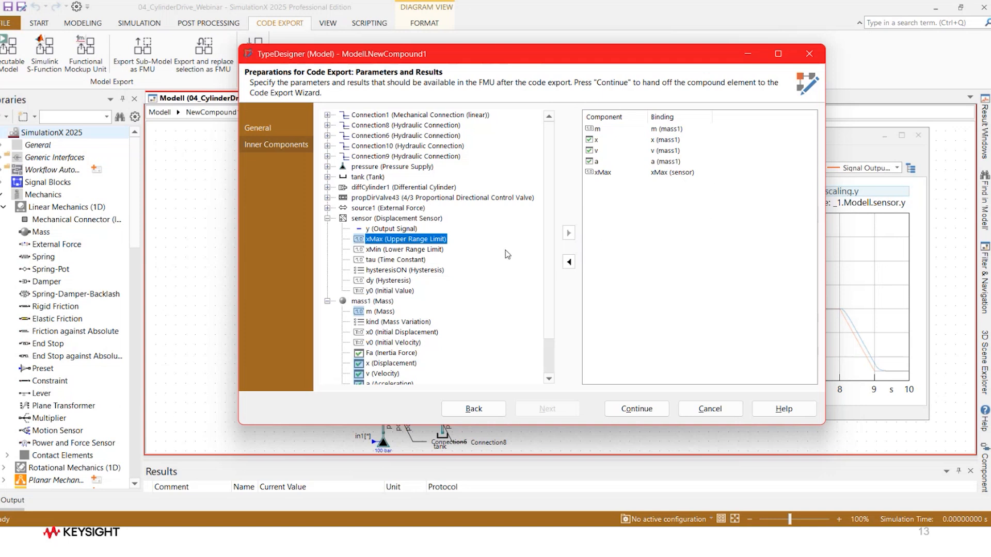
{"action": "left_click", "coordinate": [359, 230]}
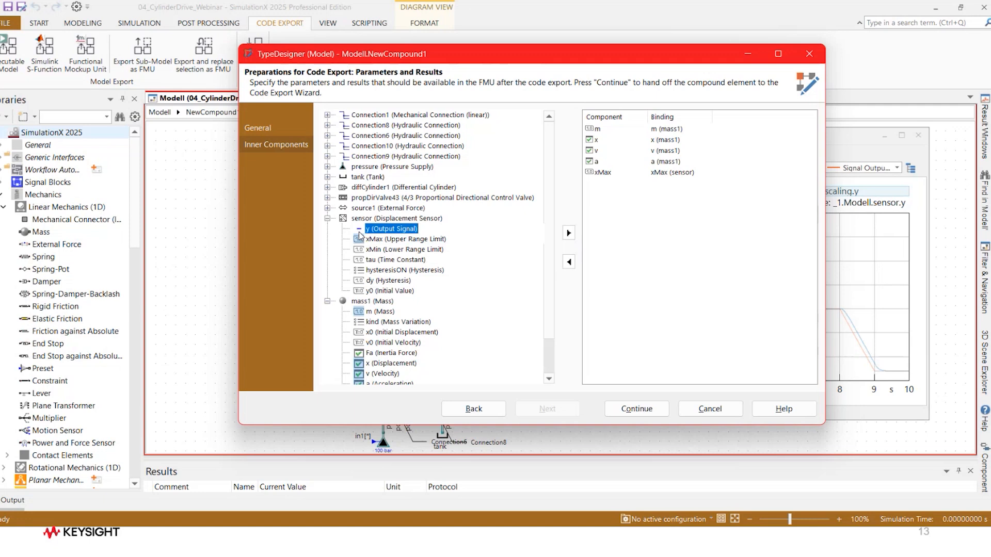
{"action": "double_click", "coordinate": [360, 231]}
{"action": "left_click_drag", "start_coordinate": [653, 58], "coordinate": [474, 69]}
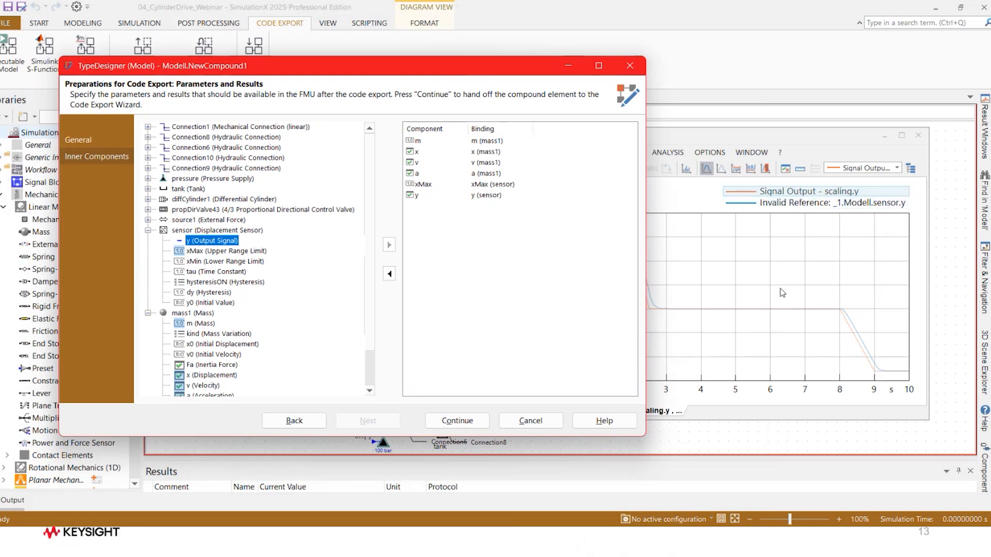
{"action": "left_click_drag", "start_coordinate": [412, 71], "coordinate": [496, 62]}
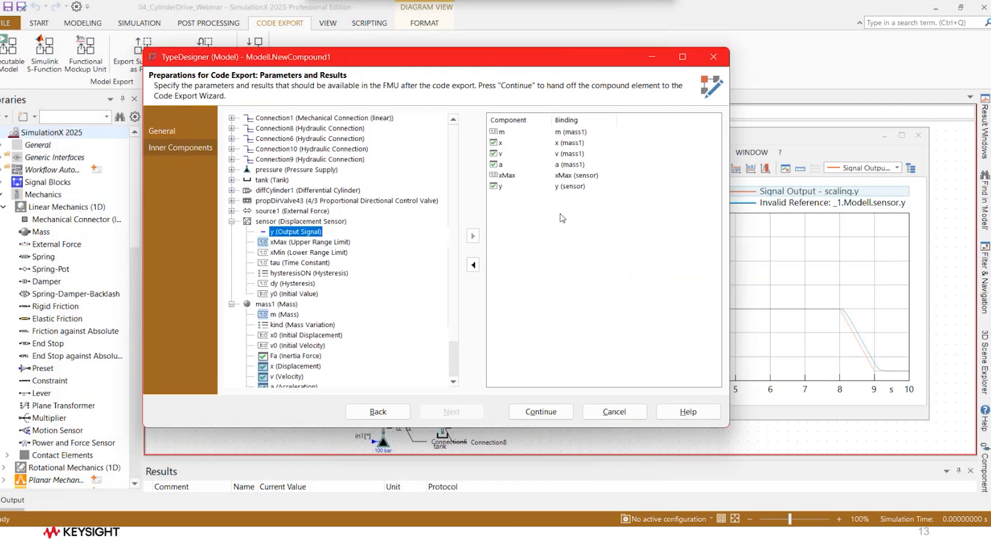
{"action": "left_click", "coordinate": [542, 411]}
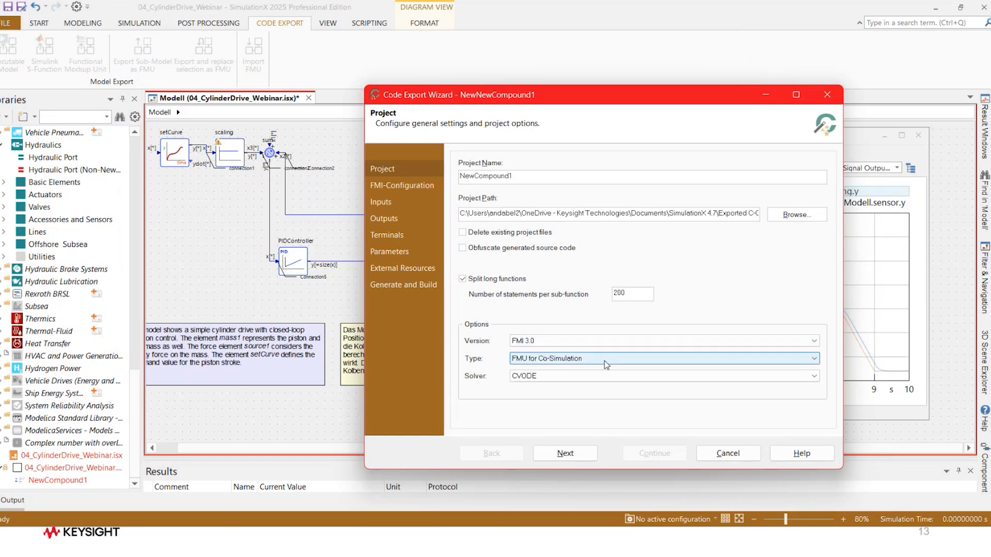
Step: Keep the FMI 3.0 version, generate and build the co-simulation FMU, and re-import it into the model
{"action": "left_click", "coordinate": [814, 341]}
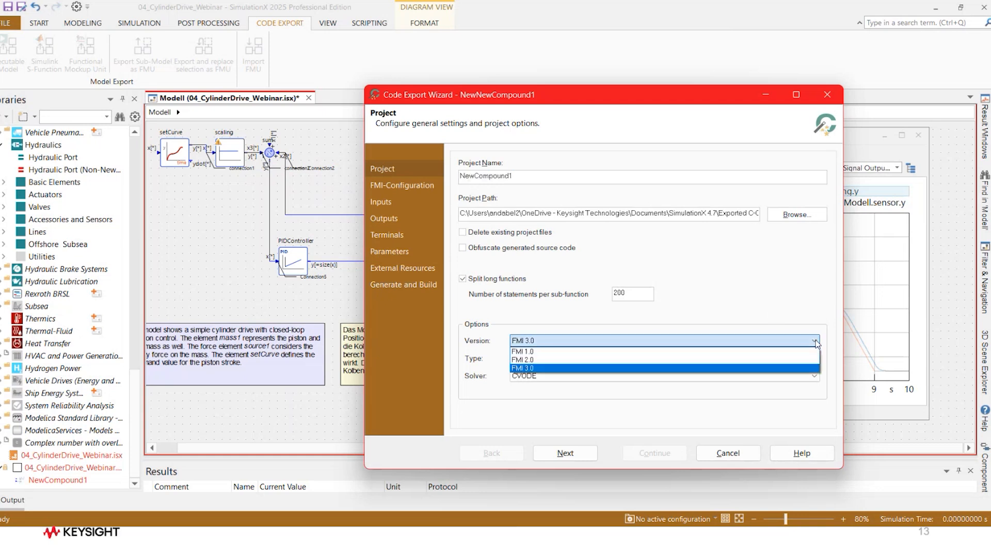
{"action": "left_click", "coordinate": [815, 343]}
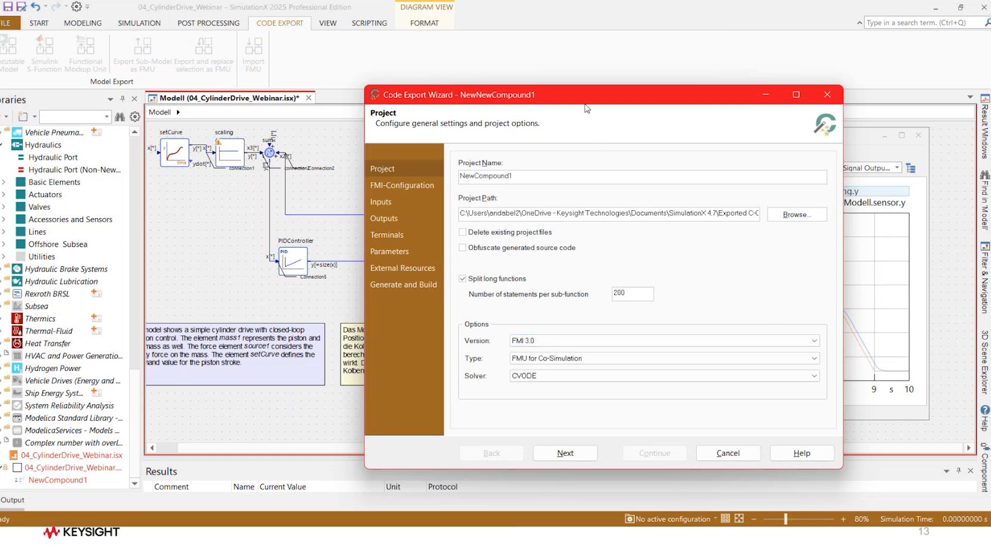
{"action": "left_click", "coordinate": [403, 285]}
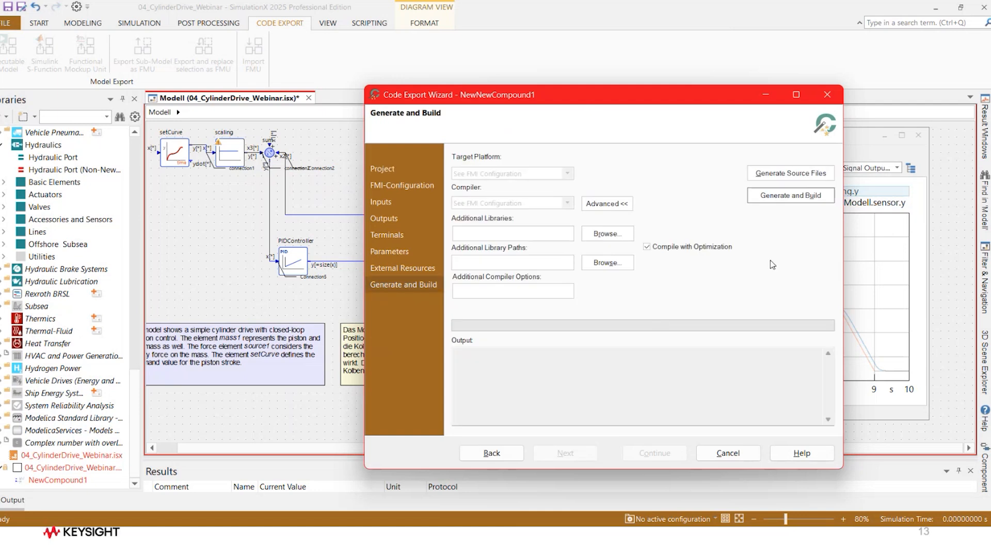
{"action": "left_click", "coordinate": [793, 196]}
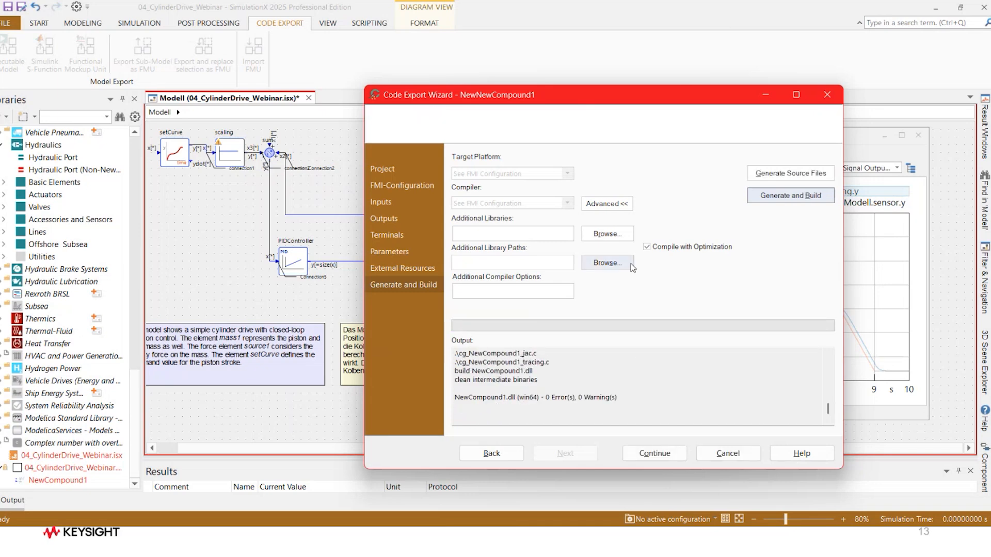
{"action": "left_click", "coordinate": [654, 454]}
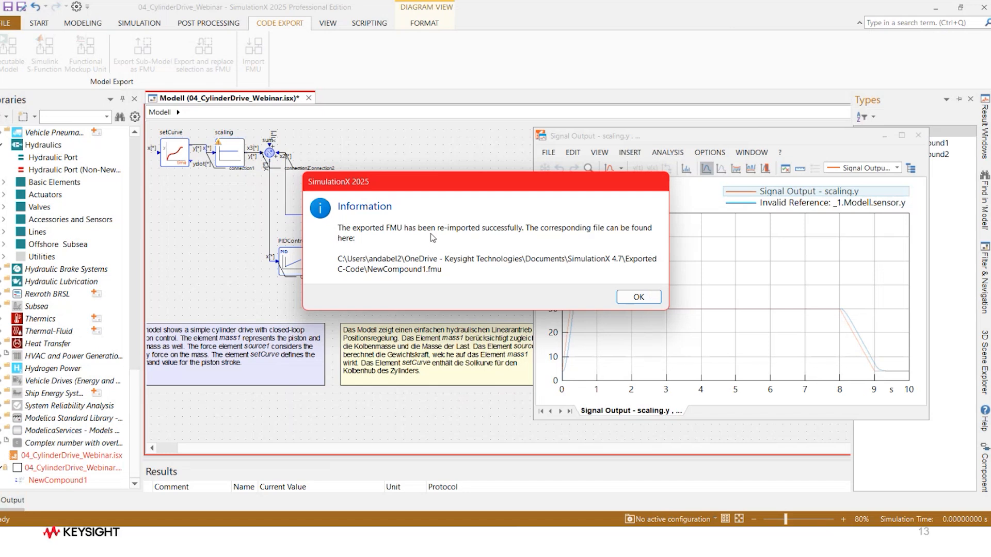
{"action": "left_click", "coordinate": [639, 298]}
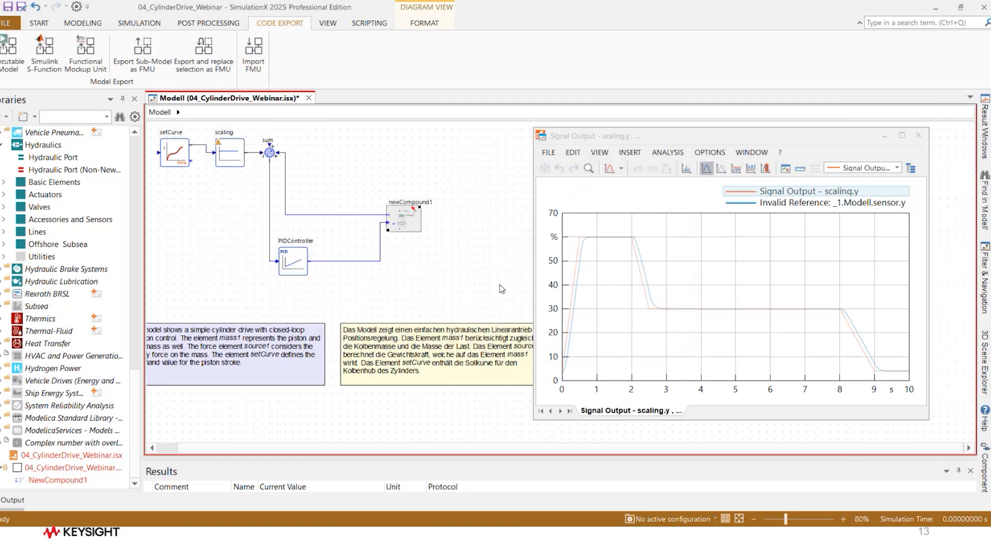
Step: Set the gain G of the scaling block to 1/newCompound1.xMax
{"action": "left_click_drag", "start_coordinate": [633, 139], "coordinate": [649, 146]}
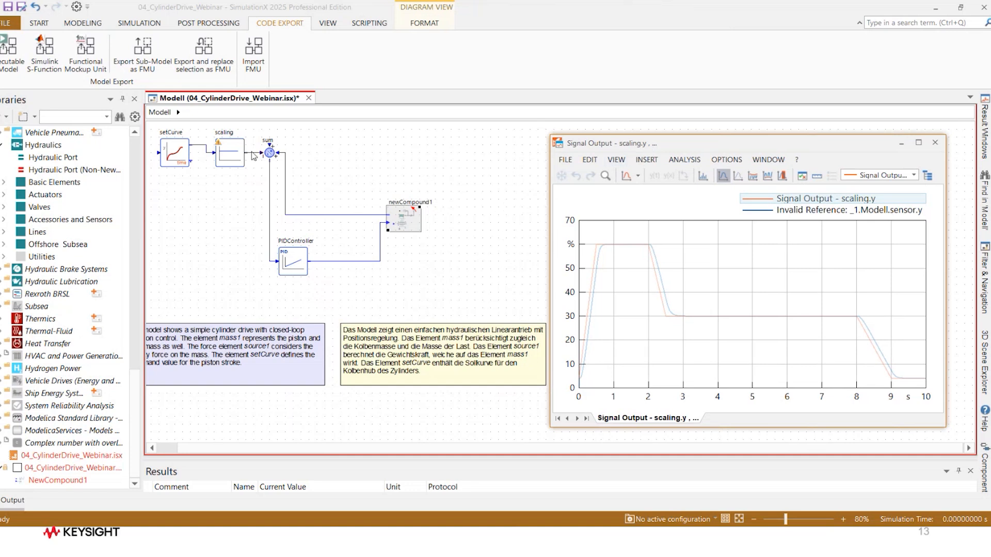
{"action": "mouse_move", "coordinate": [224, 153]}
{"action": "double_click", "coordinate": [231, 155]}
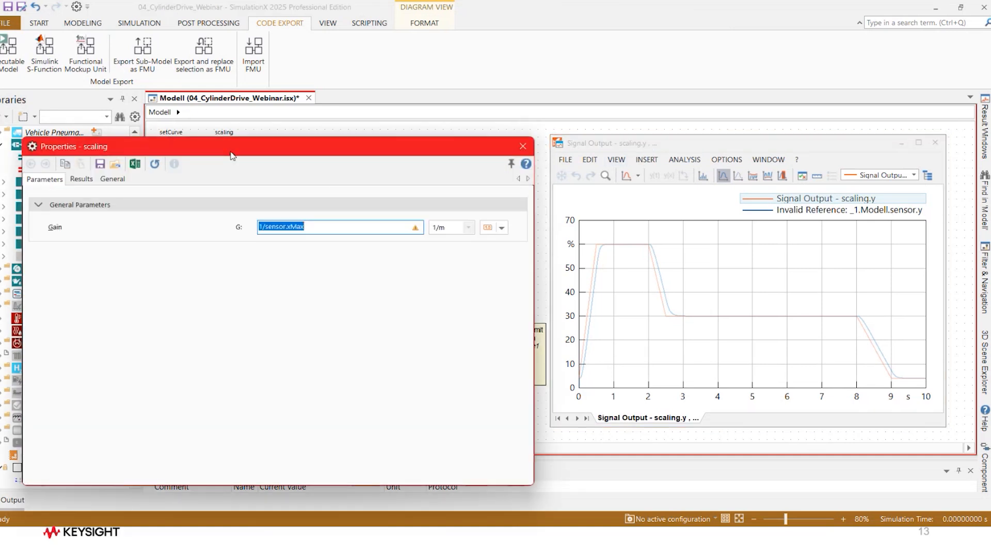
{"action": "left_click", "coordinate": [319, 229]}
{"action": "left_click_drag", "start_coordinate": [319, 228], "coordinate": [268, 227]}
{"action": "left_click_drag", "start_coordinate": [287, 152], "coordinate": [553, 216]}
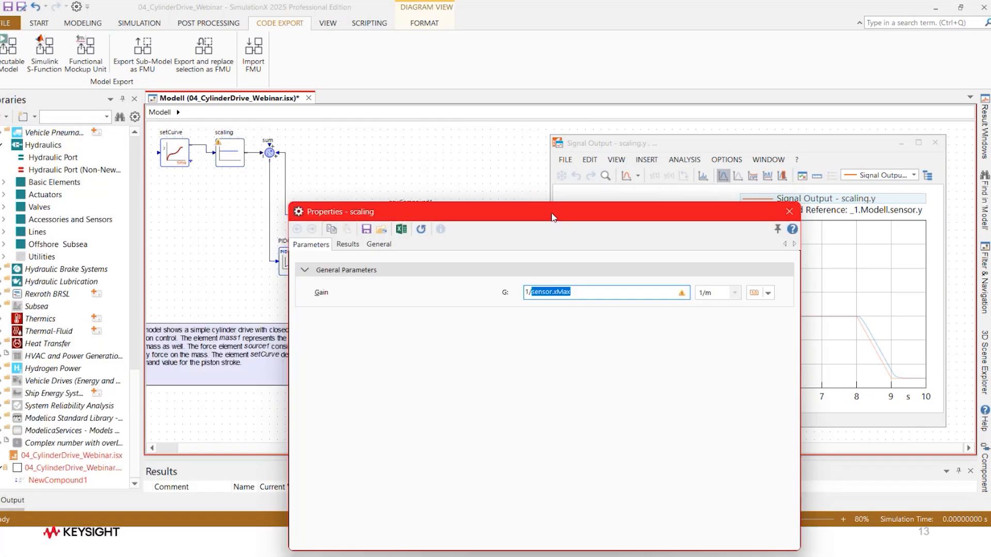
{"action": "type", "text": "newCompound1"}
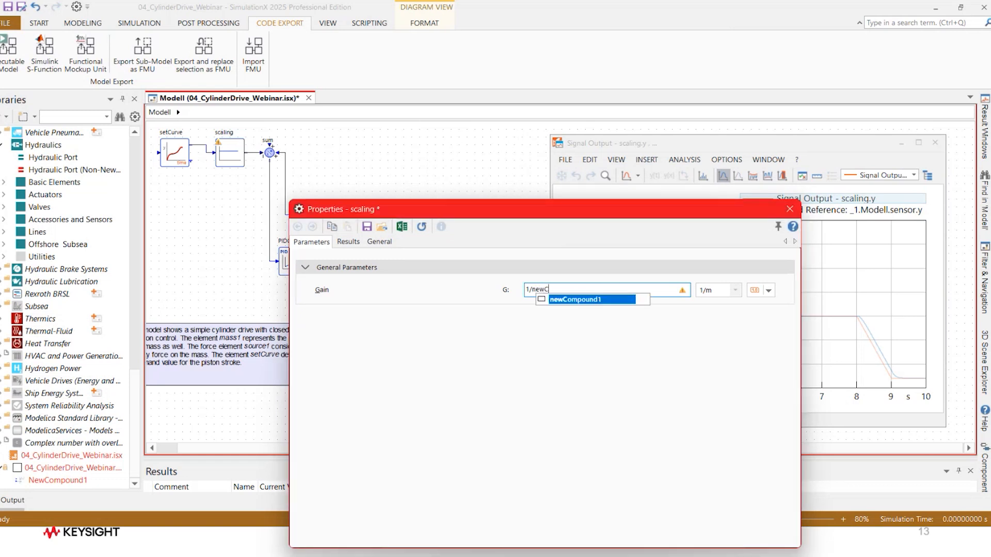
{"action": "key", "text": "Return"}
{"action": "type", "text": "."}
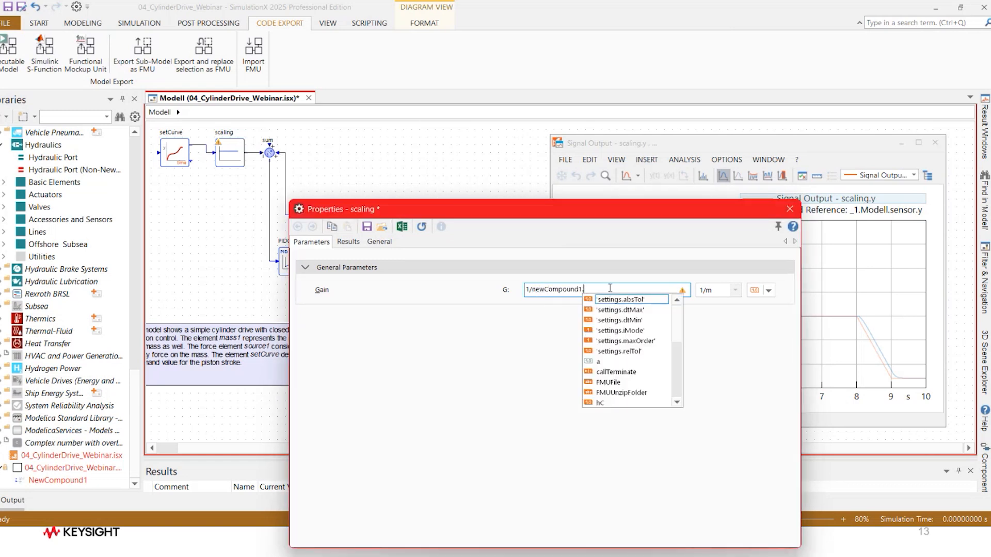
{"action": "type", "text": "xm"}
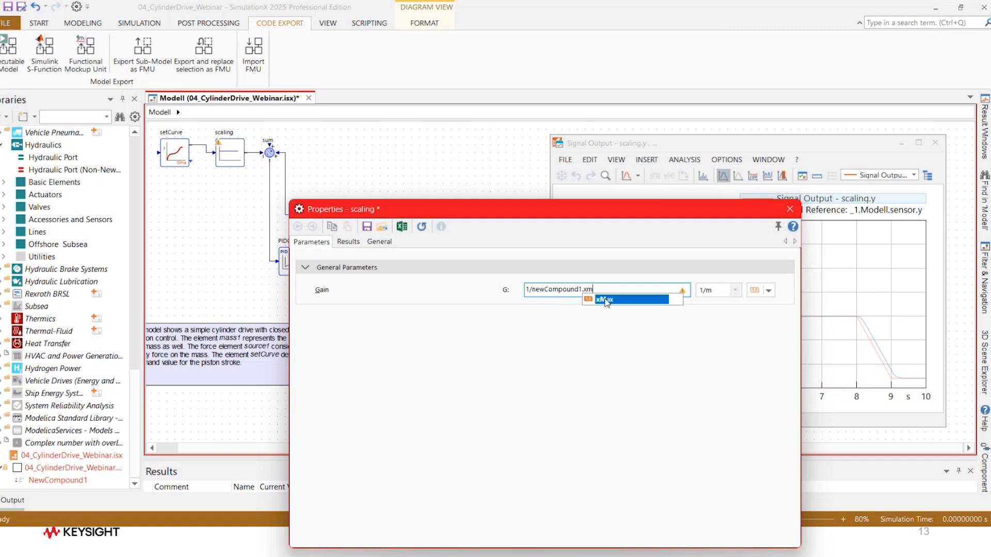
{"action": "double_click", "coordinate": [605, 300]}
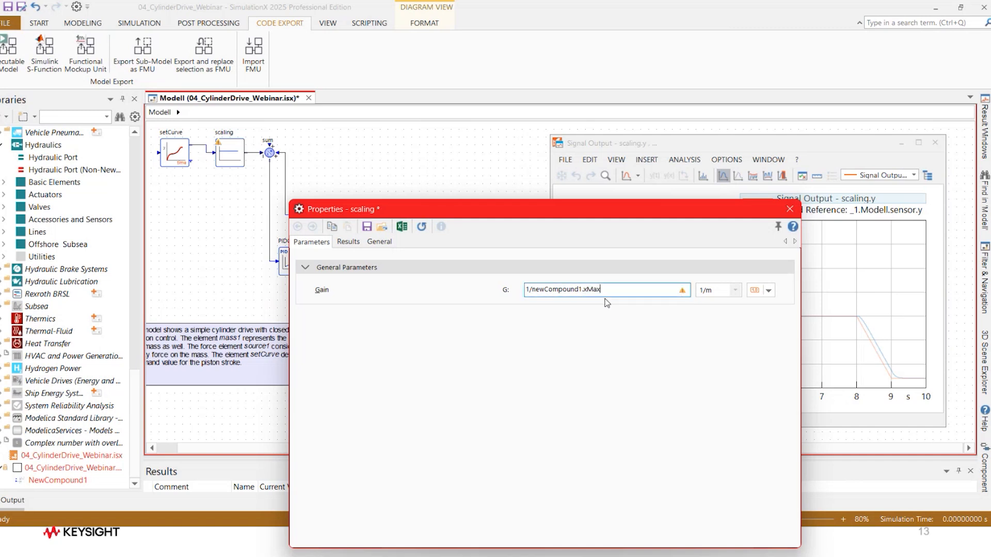
{"action": "left_click", "coordinate": [790, 209]}
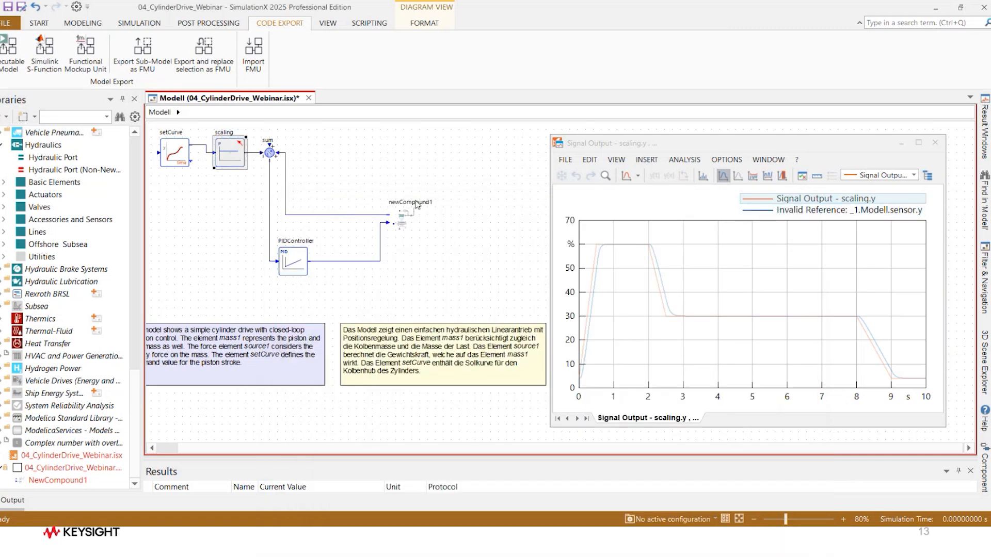
Step: Open the properties of the re-imported FMU block and view its parameters and available results
{"action": "right_click", "coordinate": [405, 221]}
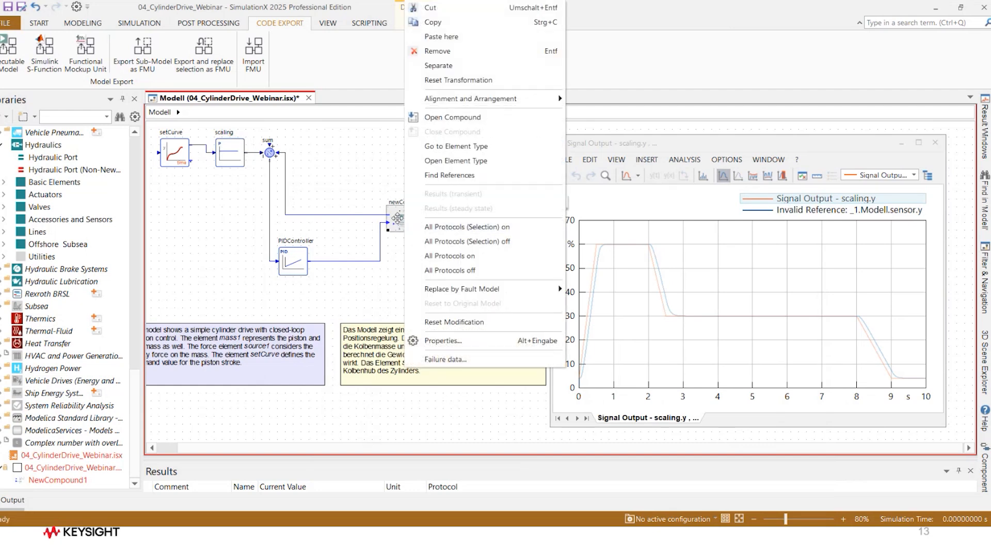
{"action": "double_click", "coordinate": [396, 217]}
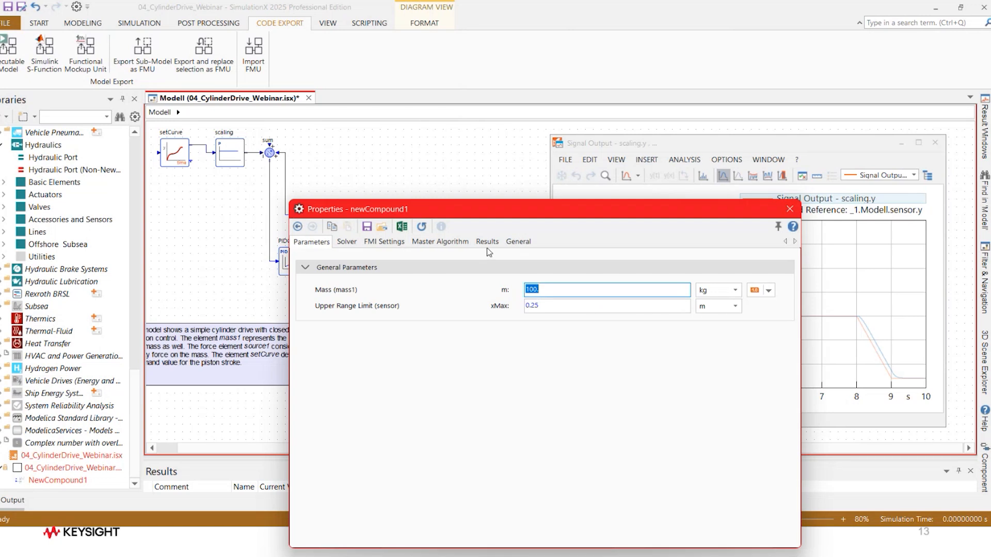
{"action": "left_click", "coordinate": [487, 241]}
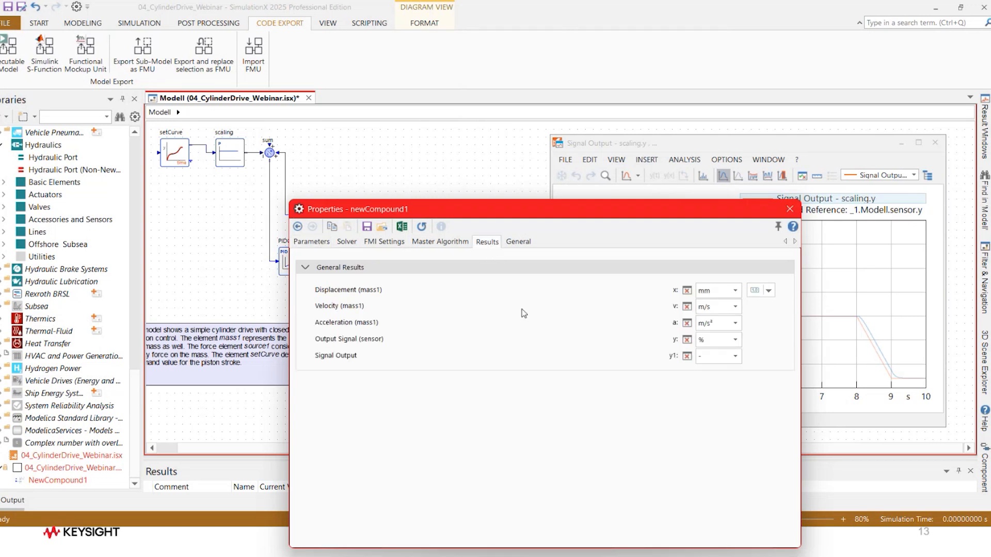
Step: Add the curve of newCompound1's sensor output signal y to the existing scaling.y result plot and run the transient simulation
{"action": "left_click", "coordinate": [687, 340]}
{"action": "left_click_drag", "start_coordinate": [687, 340], "coordinate": [405, 136]}
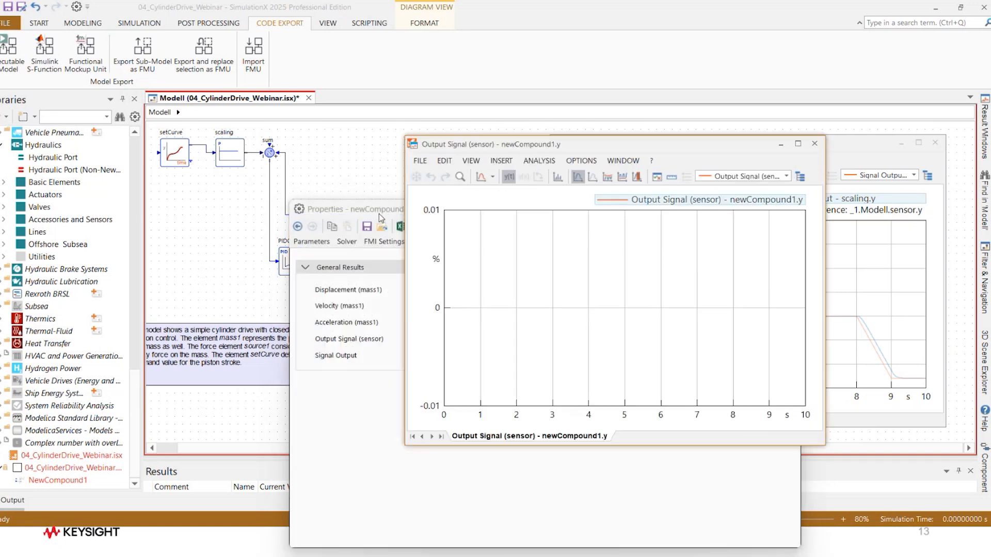
{"action": "left_click_drag", "start_coordinate": [700, 144], "coordinate": [376, 151]}
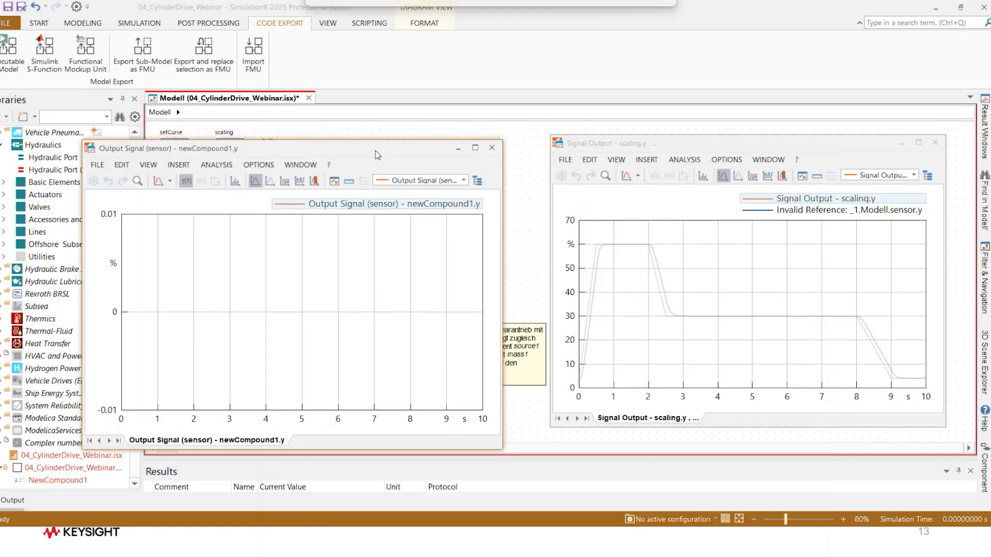
{"action": "left_click_drag", "start_coordinate": [297, 206], "coordinate": [800, 276]}
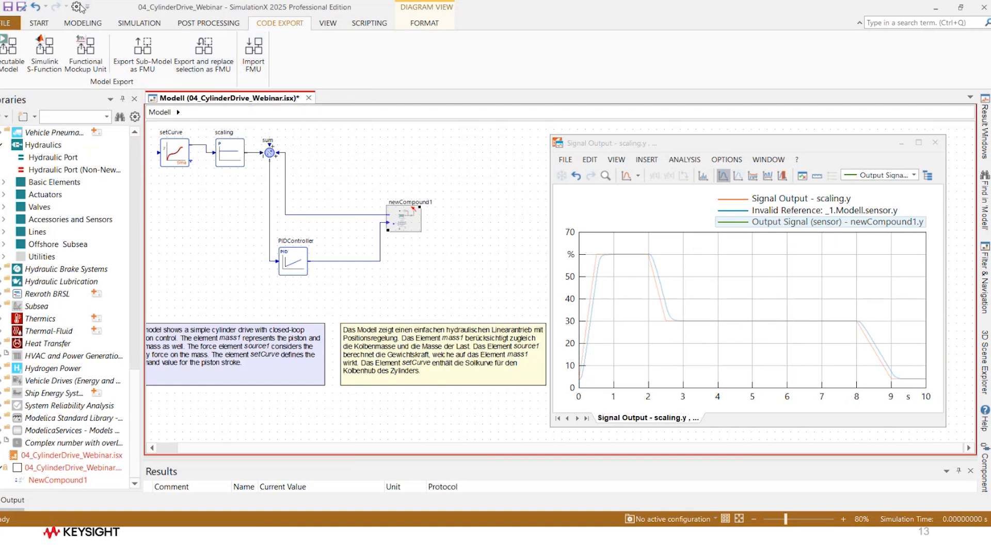
{"action": "left_click", "coordinate": [39, 23]}
{"action": "left_click", "coordinate": [91, 47]}
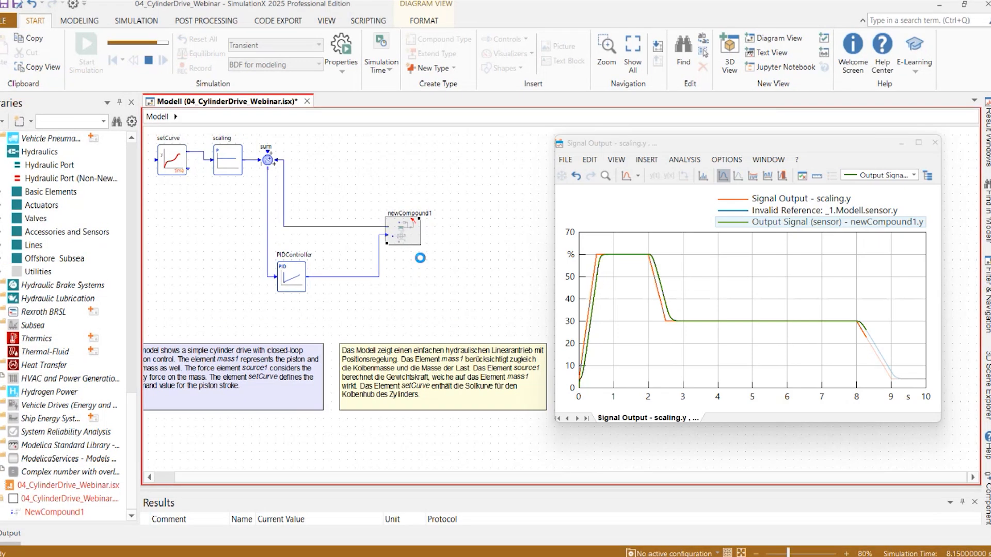
{"action": "key", "text": "alt+Tab"}
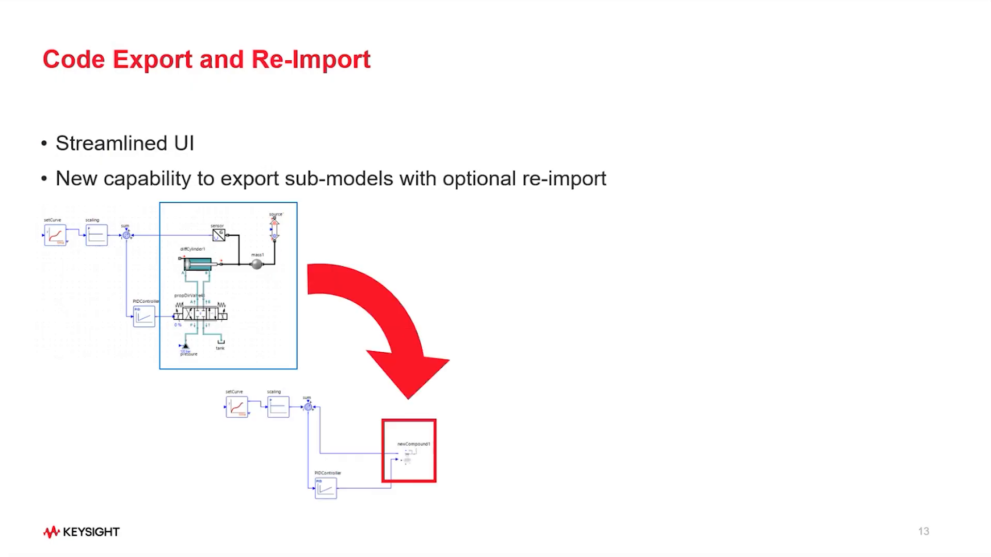
{"action": "key", "text": "Right"}
{"action": "key", "text": "Right"}
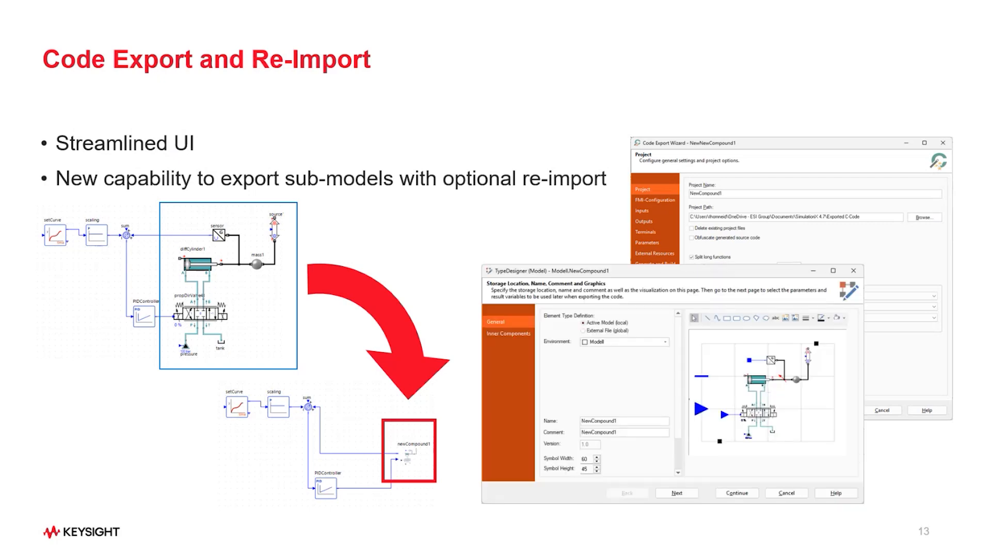
{"action": "key", "text": "Right"}
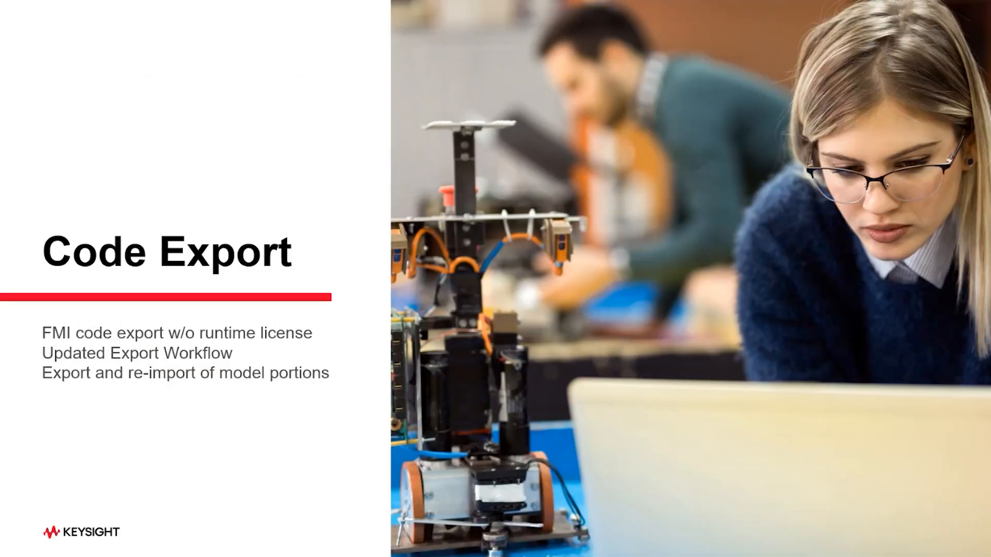